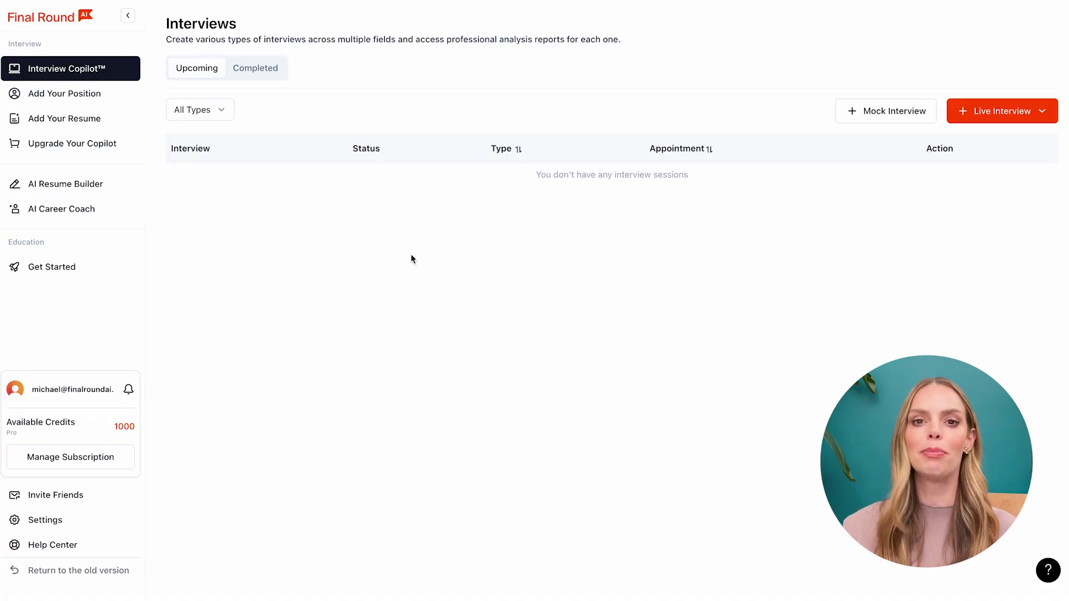
# Step: Upload Resume Example.pdf as the resume
pyautogui.click(85, 121)
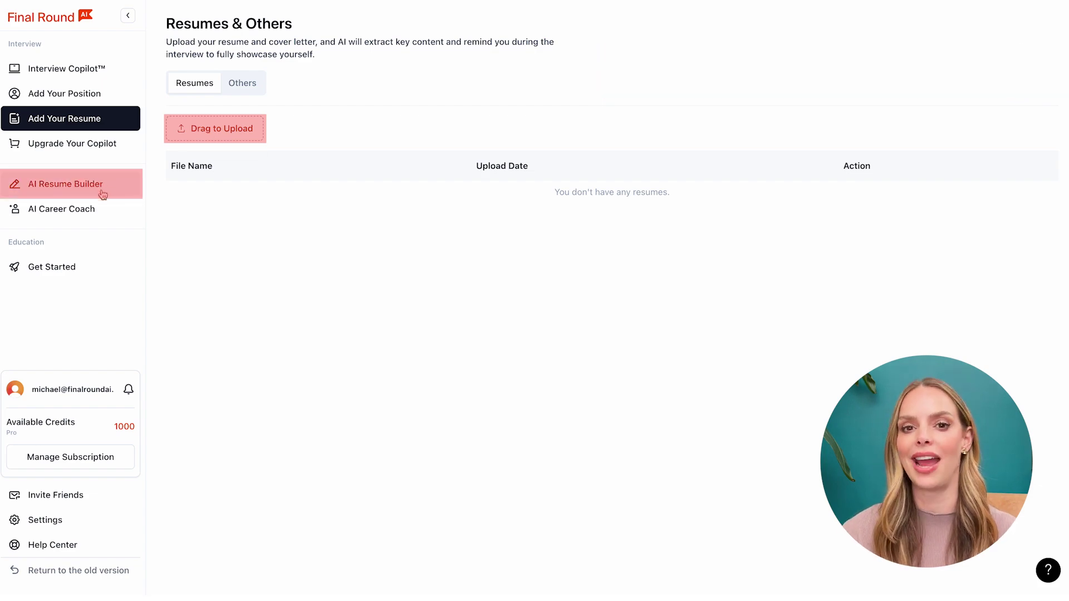
pyautogui.click(210, 138)
pyautogui.click(397, 243)
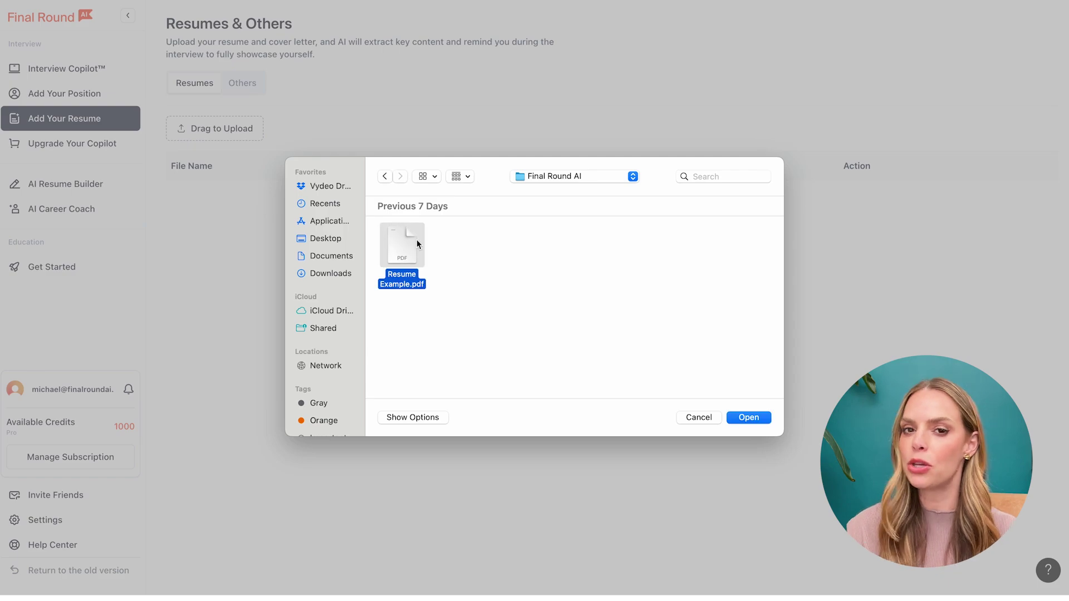
pyautogui.click(746, 418)
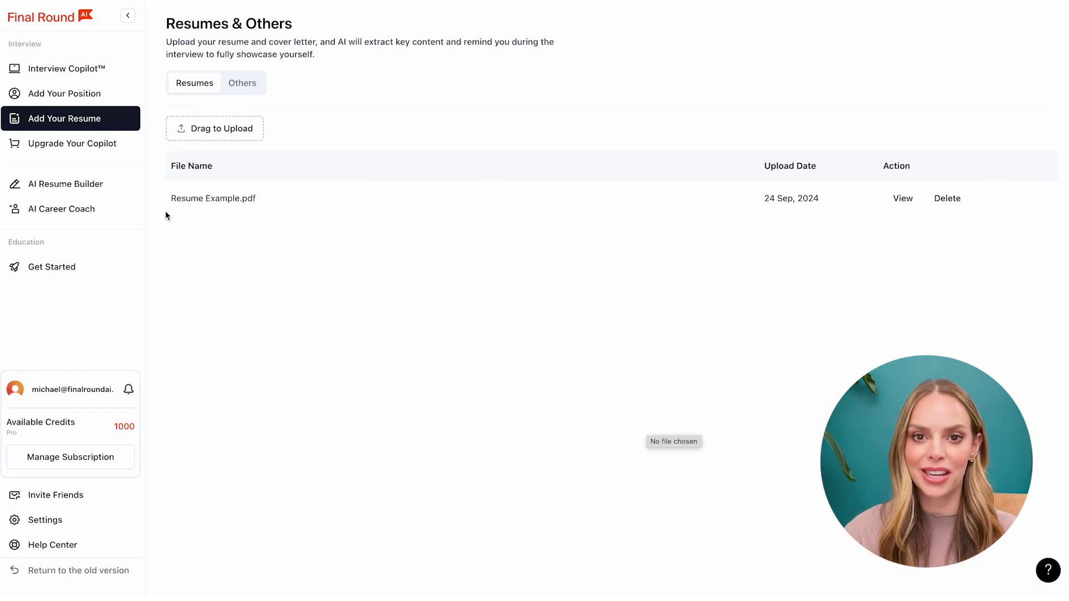
# Step: Create the role 'Position Example' at 'Company Example' with 'Fill this in' for company details and job description
pyautogui.click(88, 97)
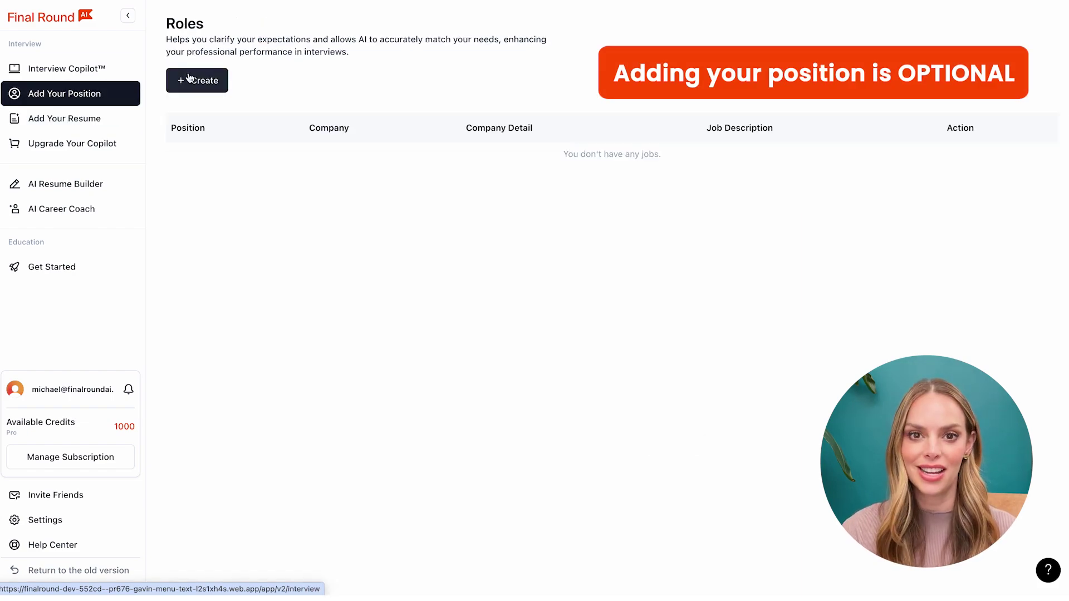
pyautogui.click(194, 81)
pyautogui.write('Position Example')
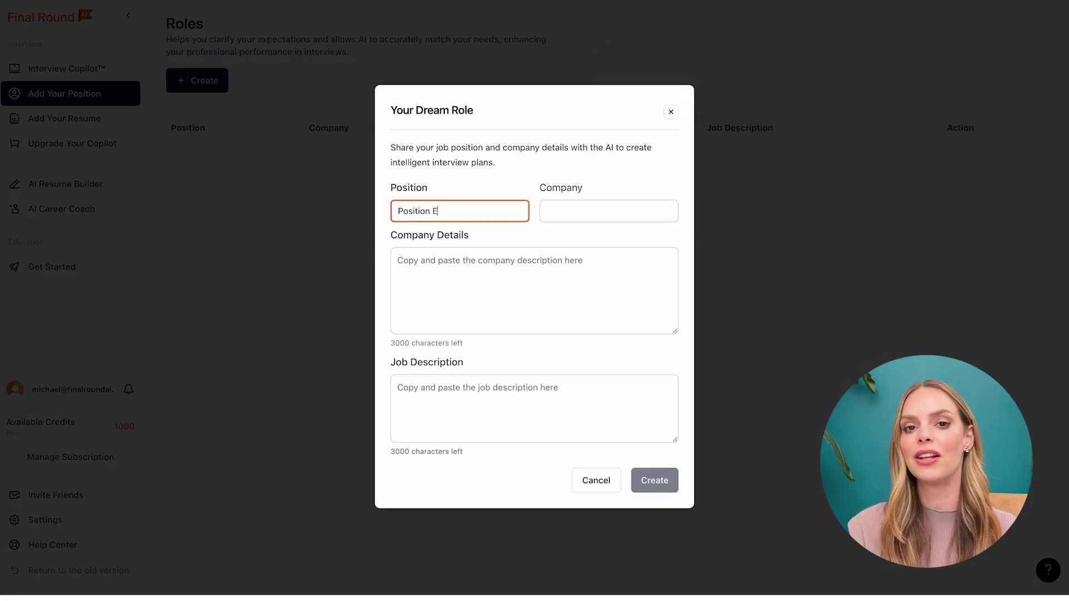
pyautogui.press('Tab')
pyautogui.write('Company Example')
pyautogui.press('Tab')
pyautogui.write('Fill this in')
pyautogui.press('Tab')
pyautogui.write('Fill this in')
pyautogui.click(656, 480)
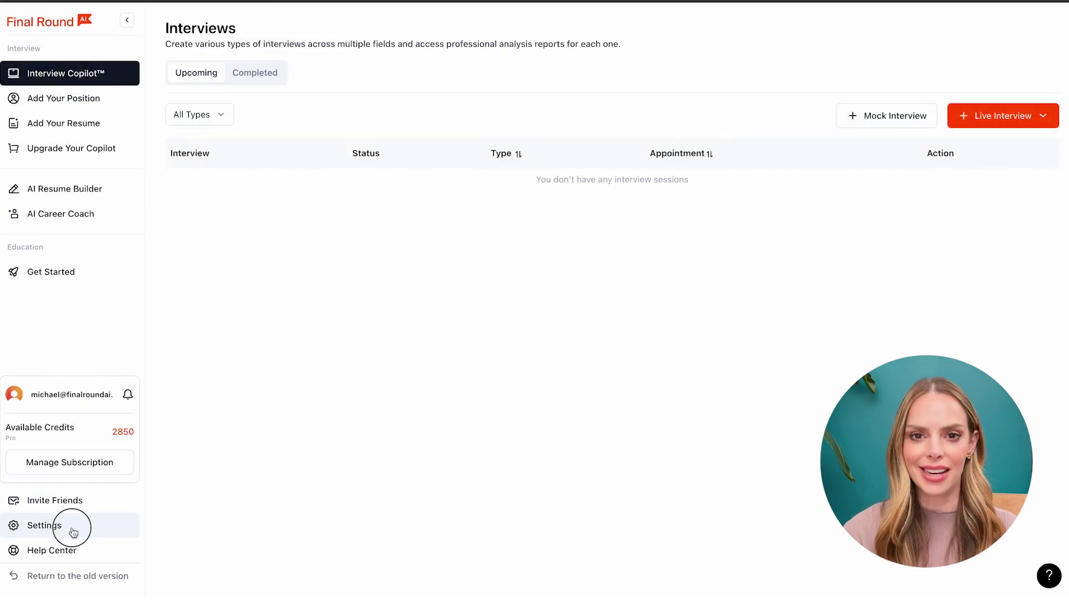
# Step: In Settings, always allow microphone and camera access for this site
pyautogui.click(72, 526)
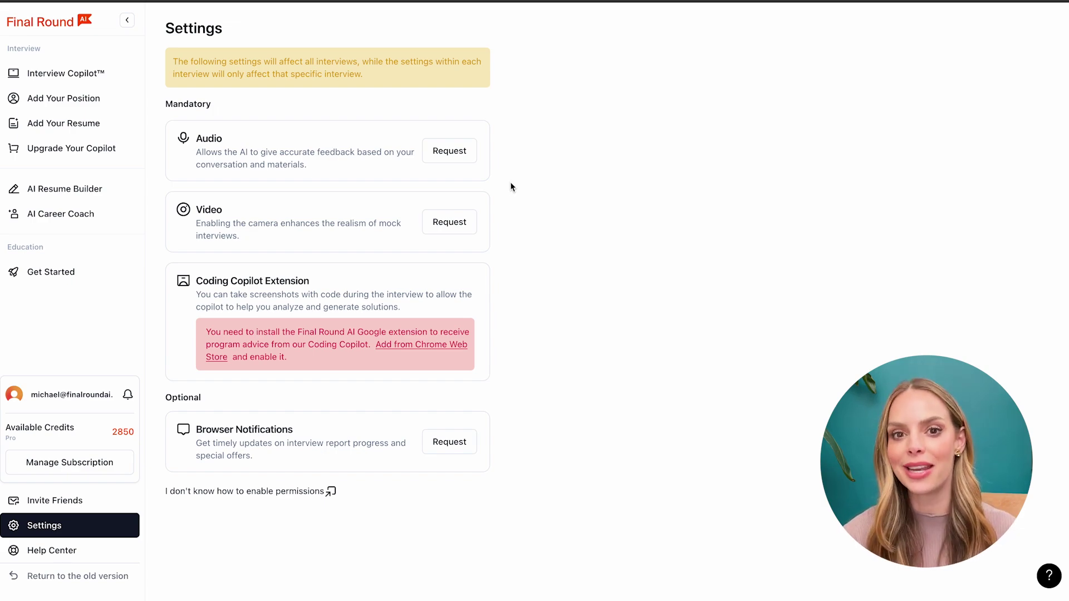
pyautogui.click(461, 155)
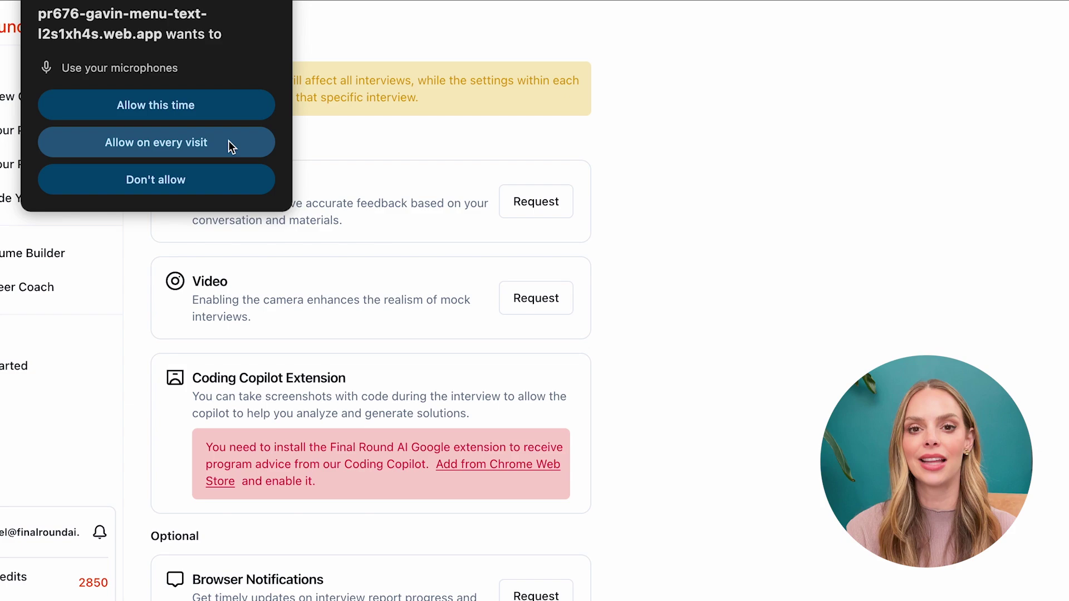
pyautogui.click(230, 146)
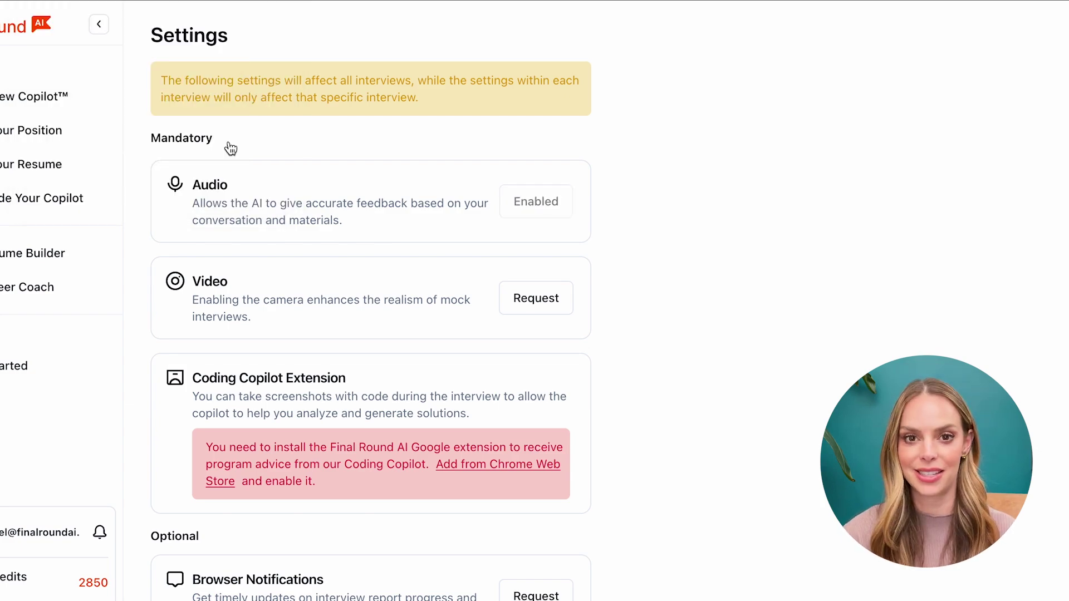
pyautogui.click(527, 296)
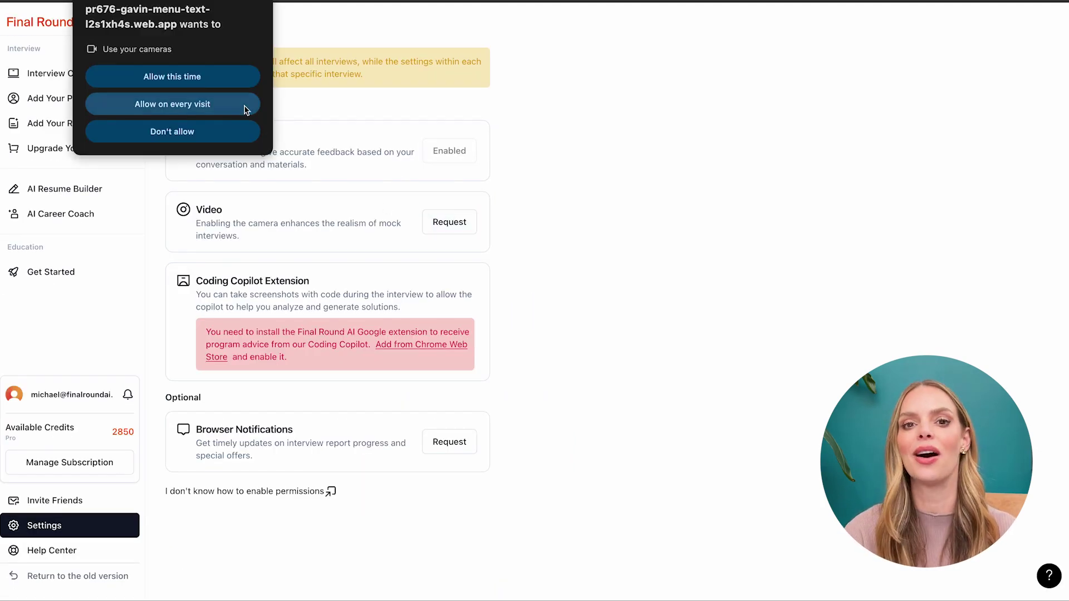
pyautogui.click(246, 109)
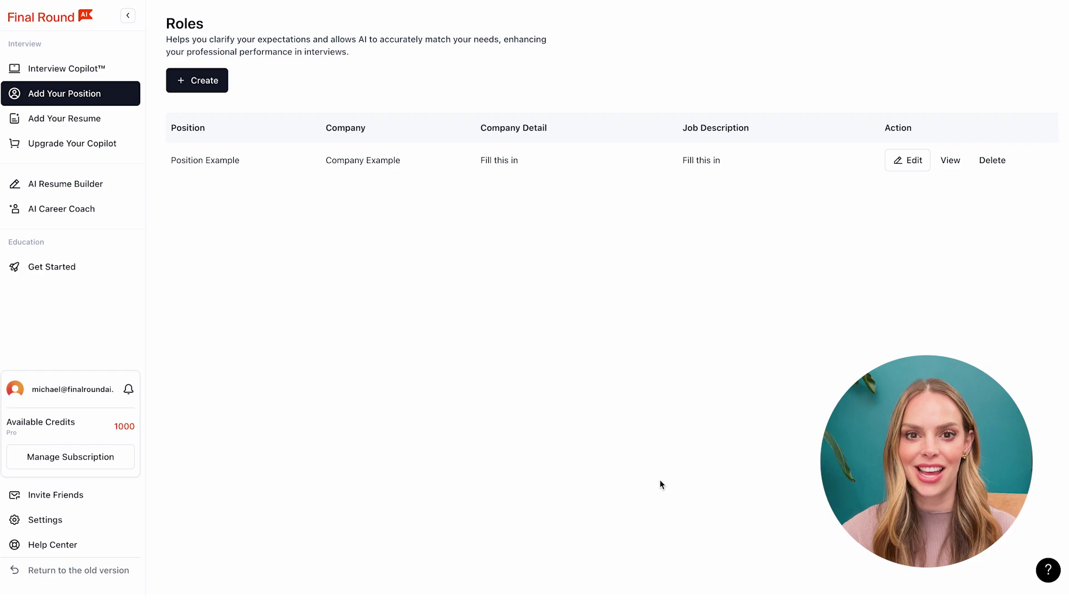
# Step: Launch a General live interview now with Resume Example.pdf and Position Example @ Company Example
pyautogui.click(102, 69)
pyautogui.click(980, 111)
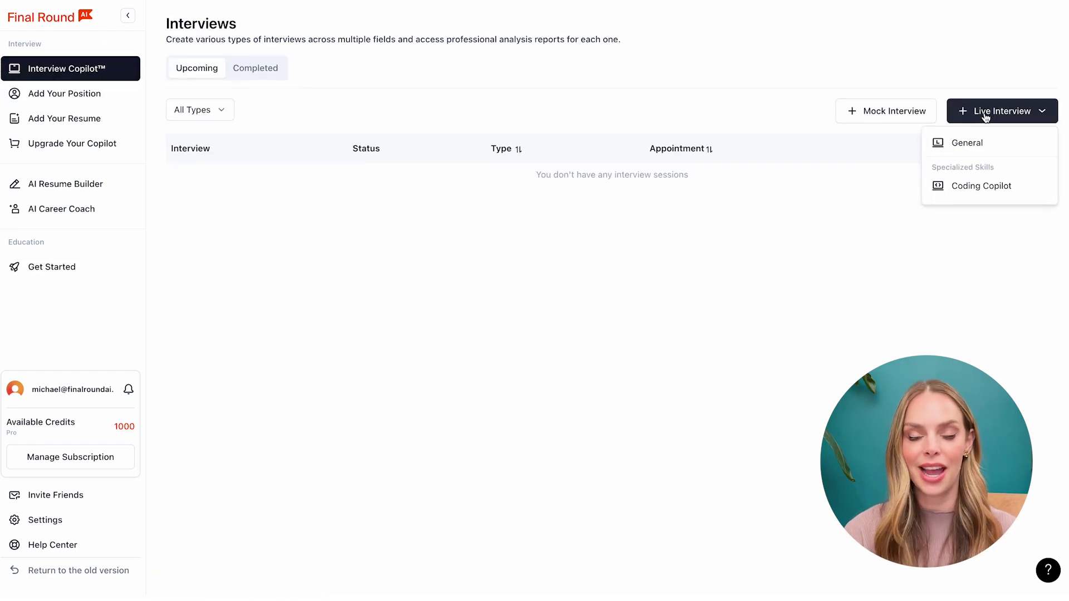
pyautogui.click(1061, 116)
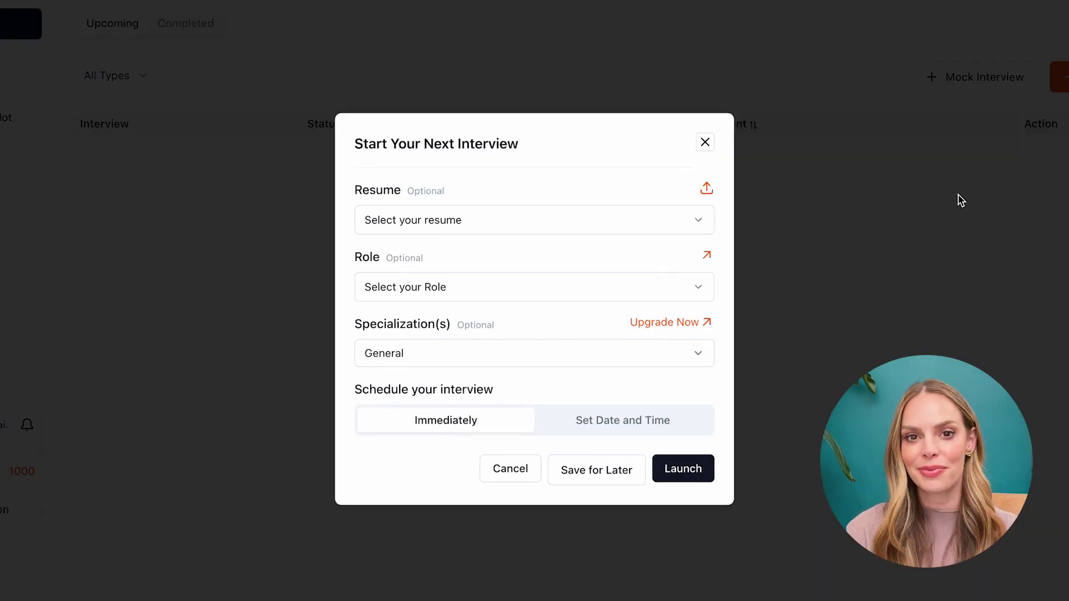
pyautogui.click(699, 223)
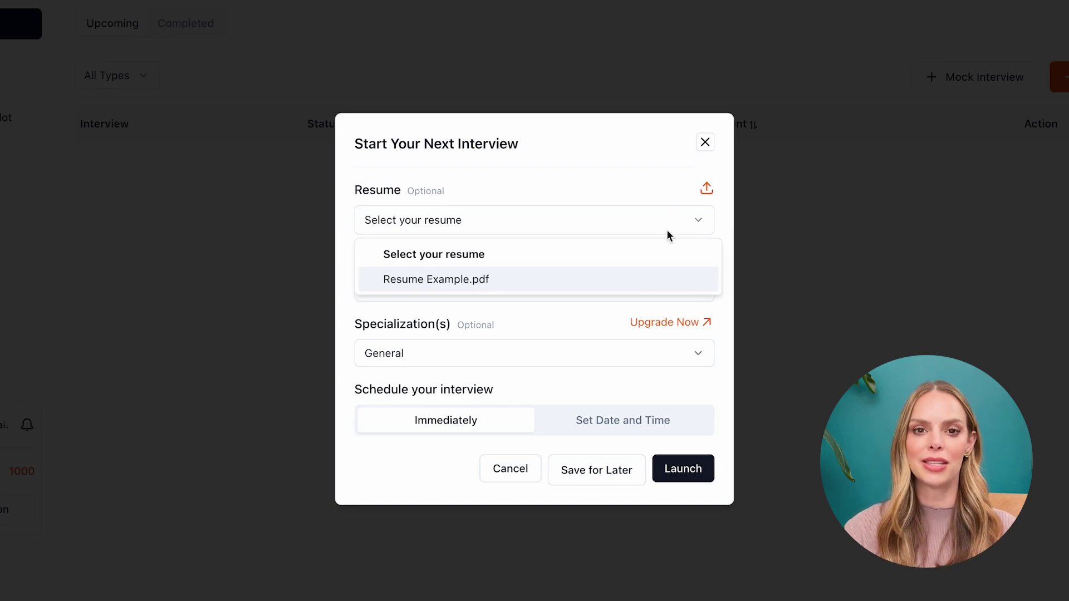
pyautogui.click(612, 280)
pyautogui.click(698, 289)
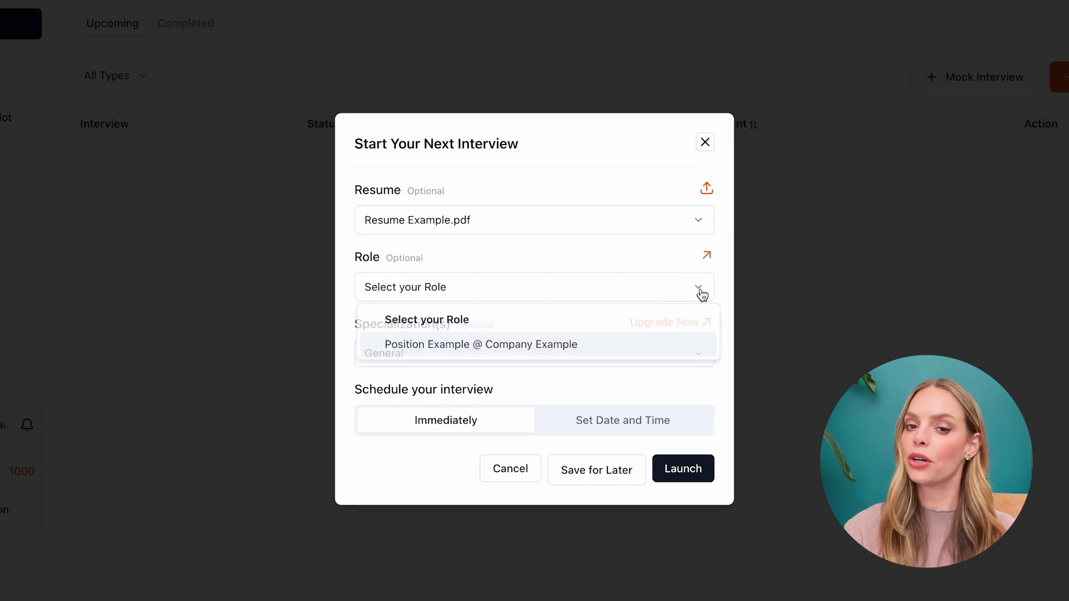
pyautogui.click(607, 349)
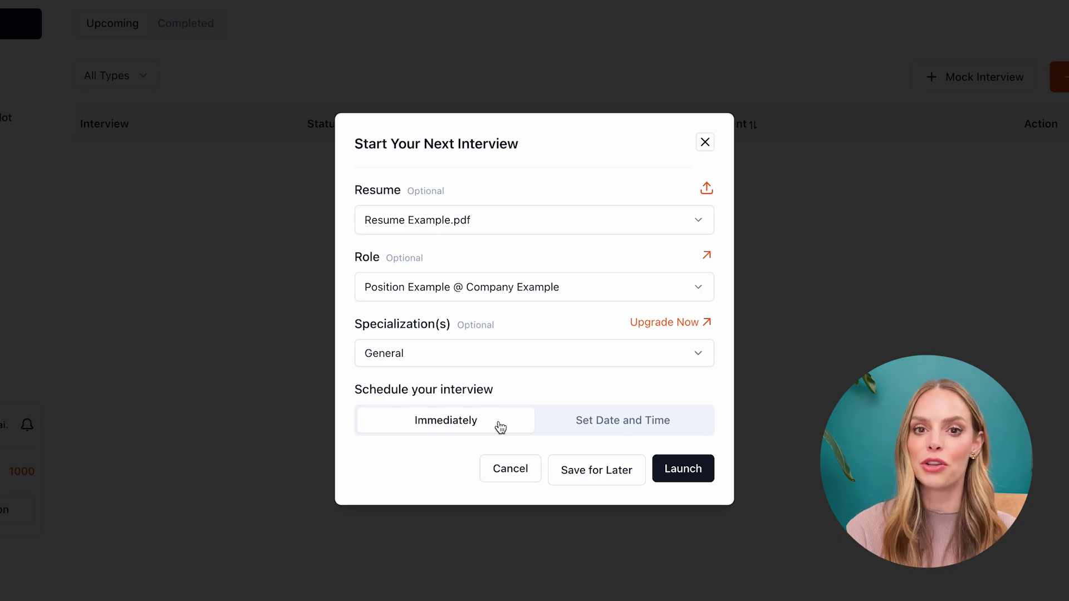
pyautogui.click(580, 426)
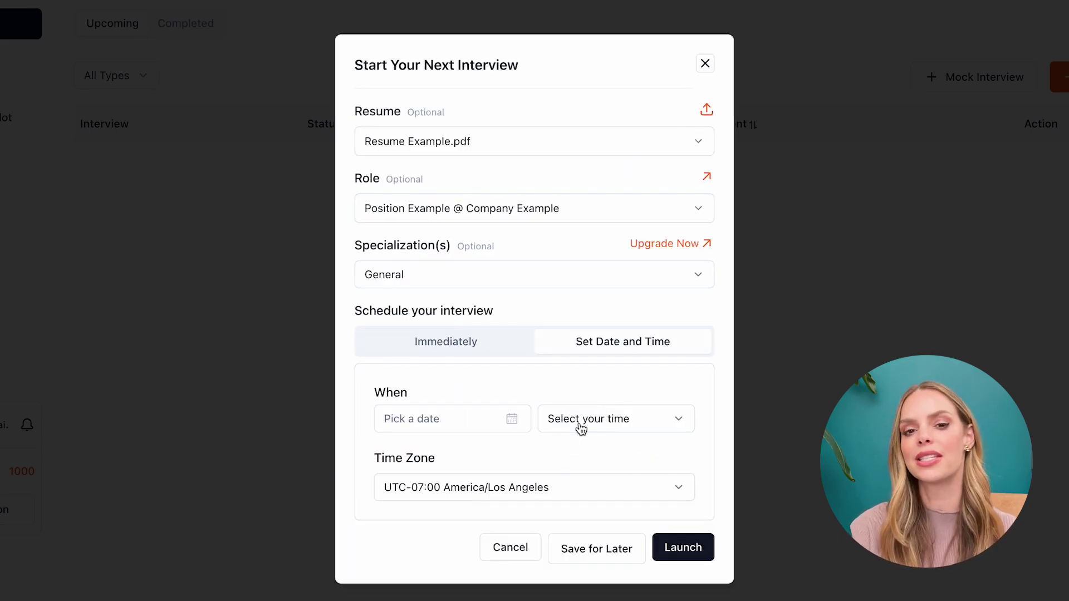
pyautogui.click(485, 347)
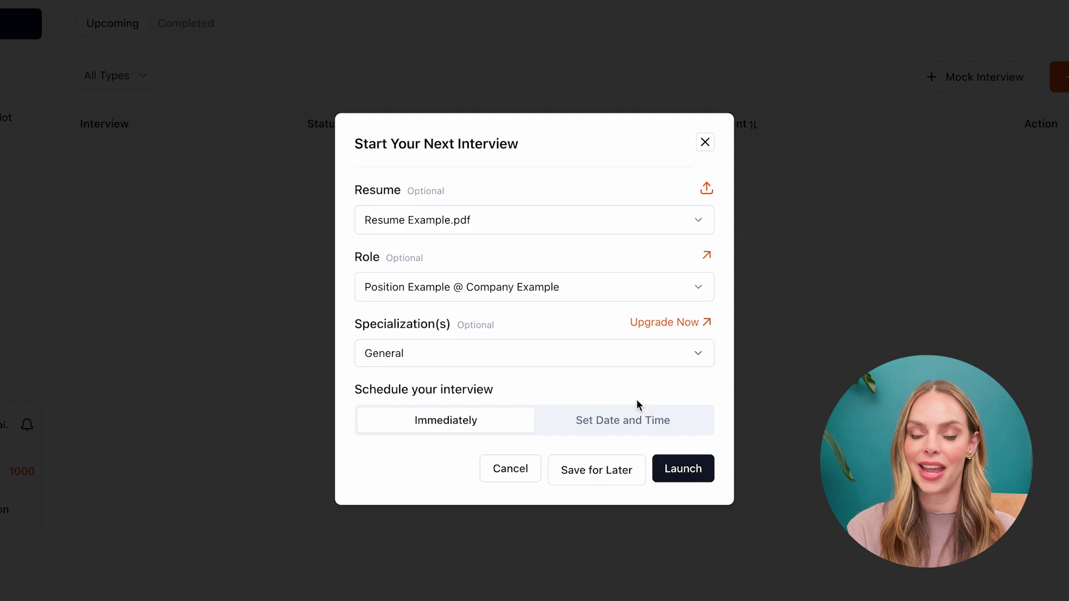
pyautogui.click(680, 474)
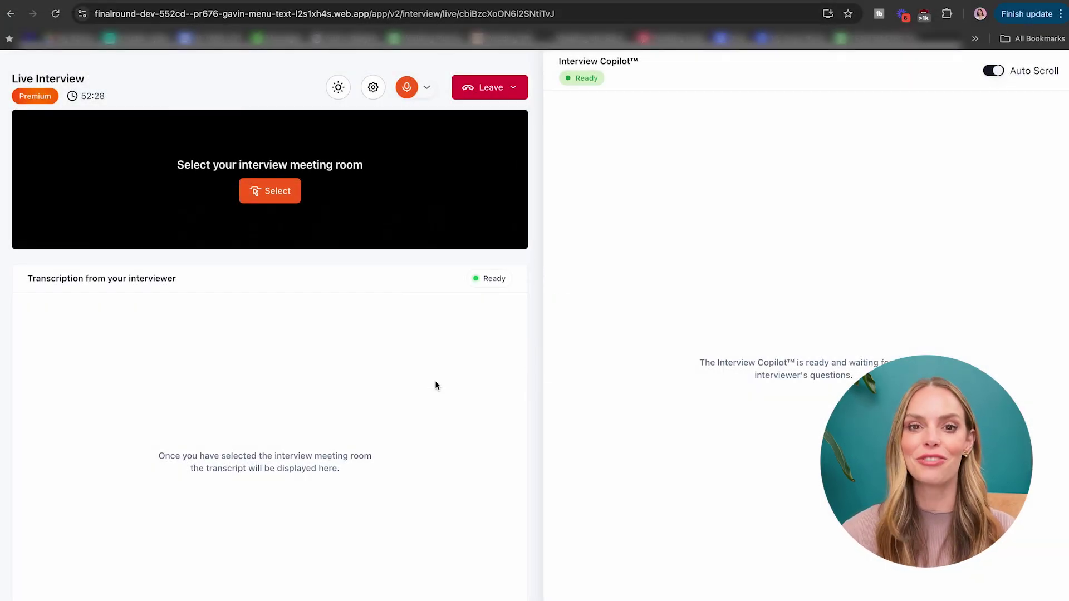
# Step: Cancel the meeting share picker and switch to the incognito Google window
pyautogui.click(291, 195)
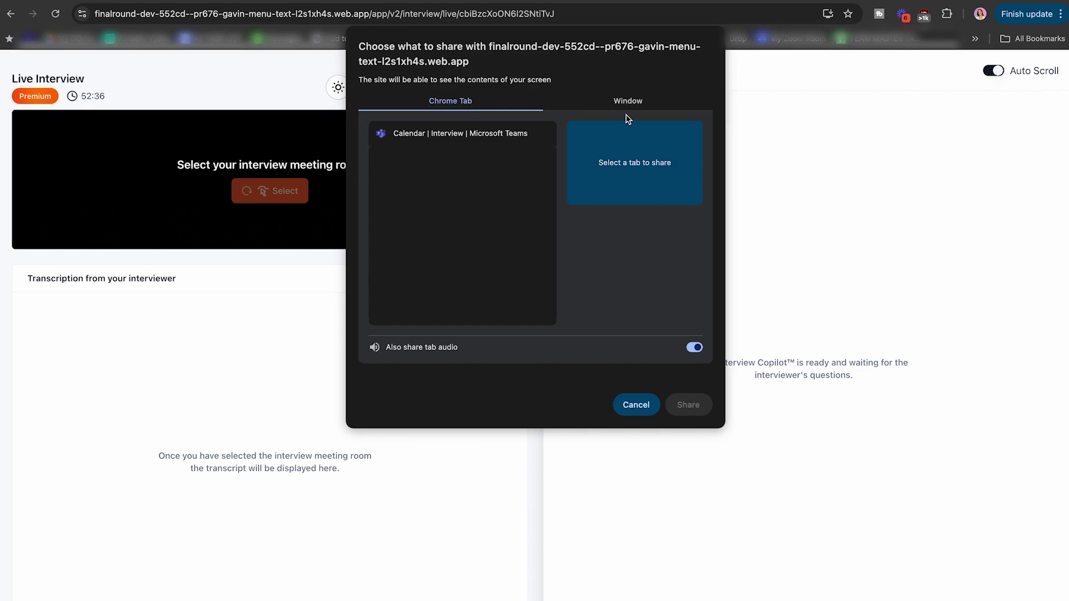
pyautogui.click(626, 405)
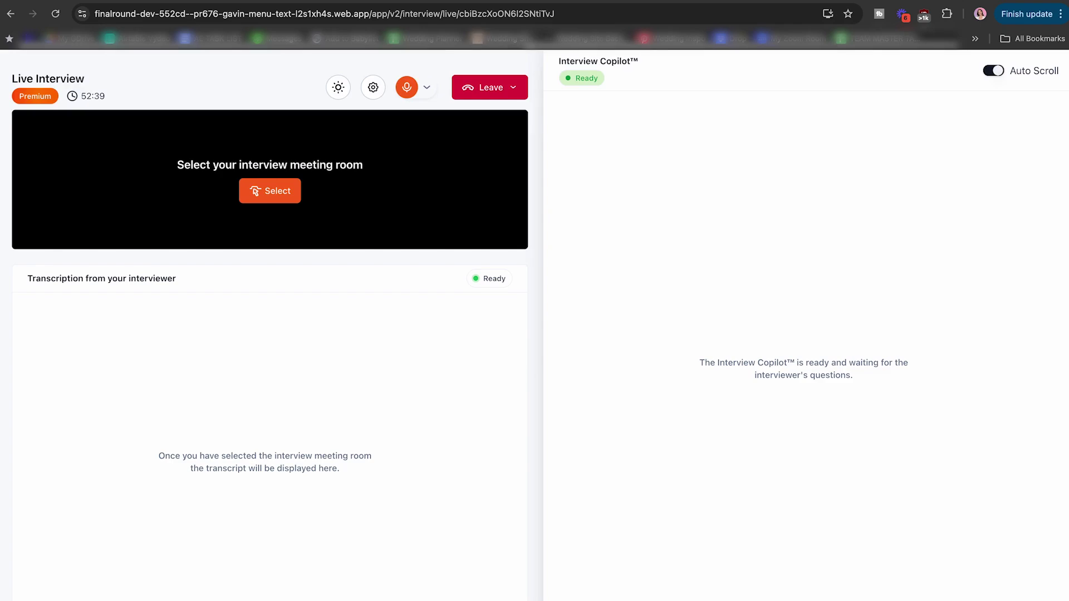
pyautogui.press('super+grave')
# Step: Load the pasted Zoom meeting link and decline opening the Zoom desktop app
pyautogui.click(178, 14)
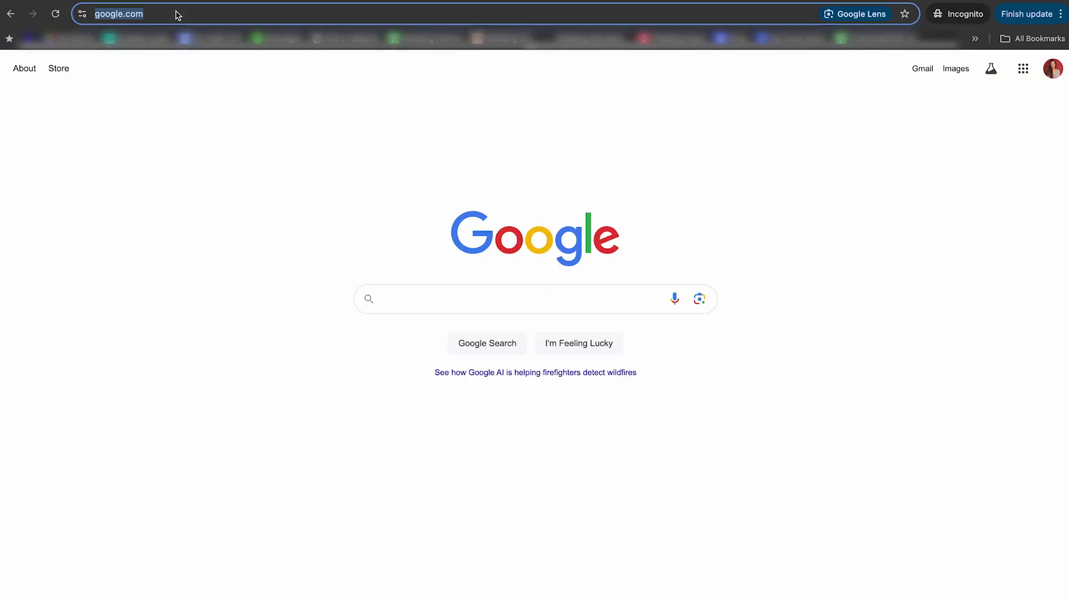
pyautogui.press('super+v')
pyautogui.press('Return')
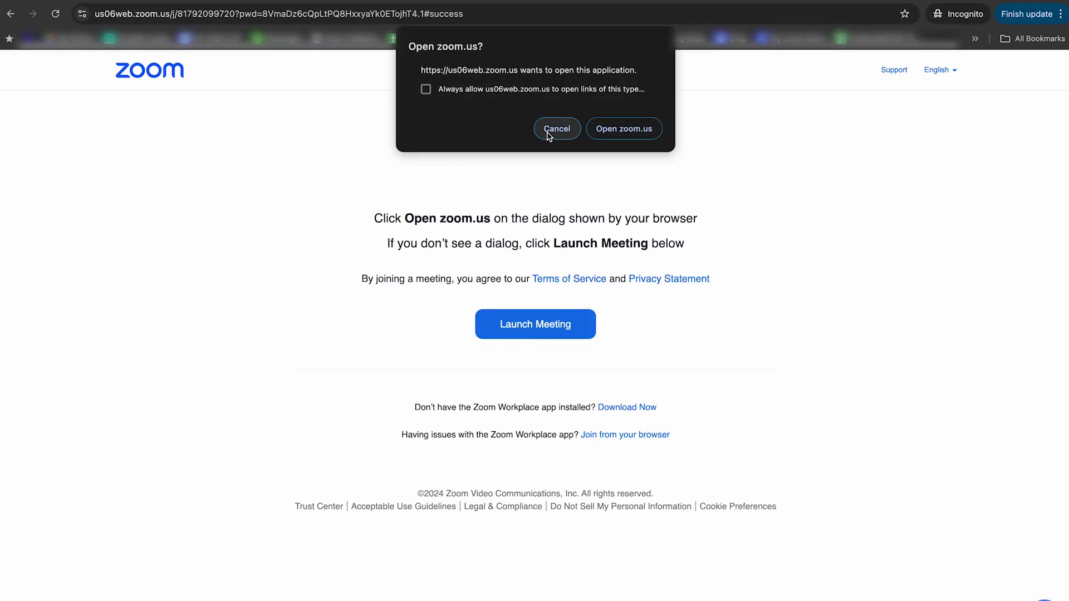
pyautogui.click(548, 131)
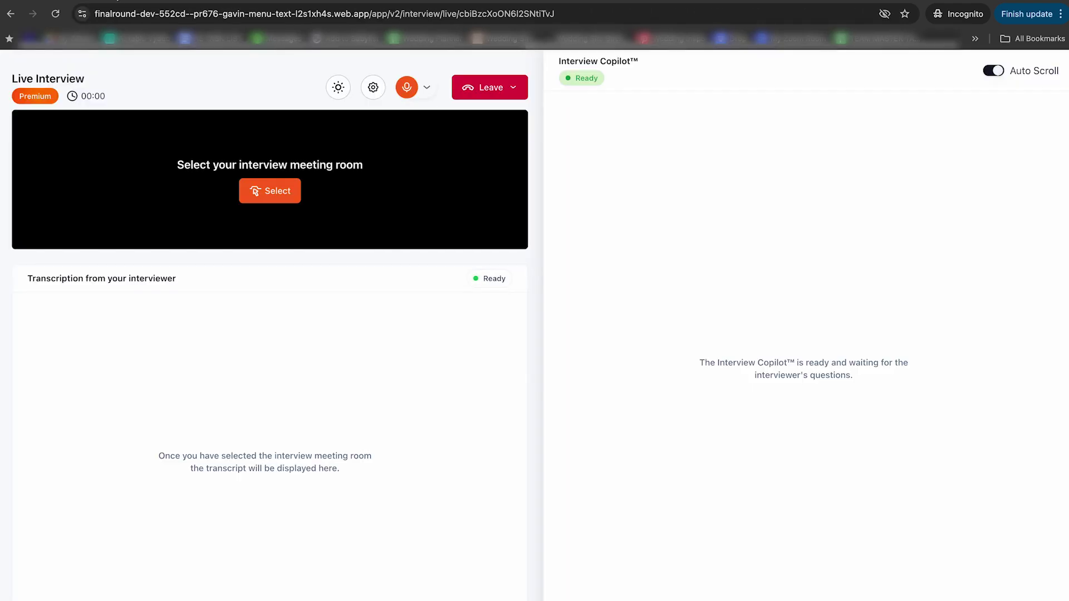
# Step: Share the My Meeting Zoom tab with the copilot
pyautogui.click(279, 202)
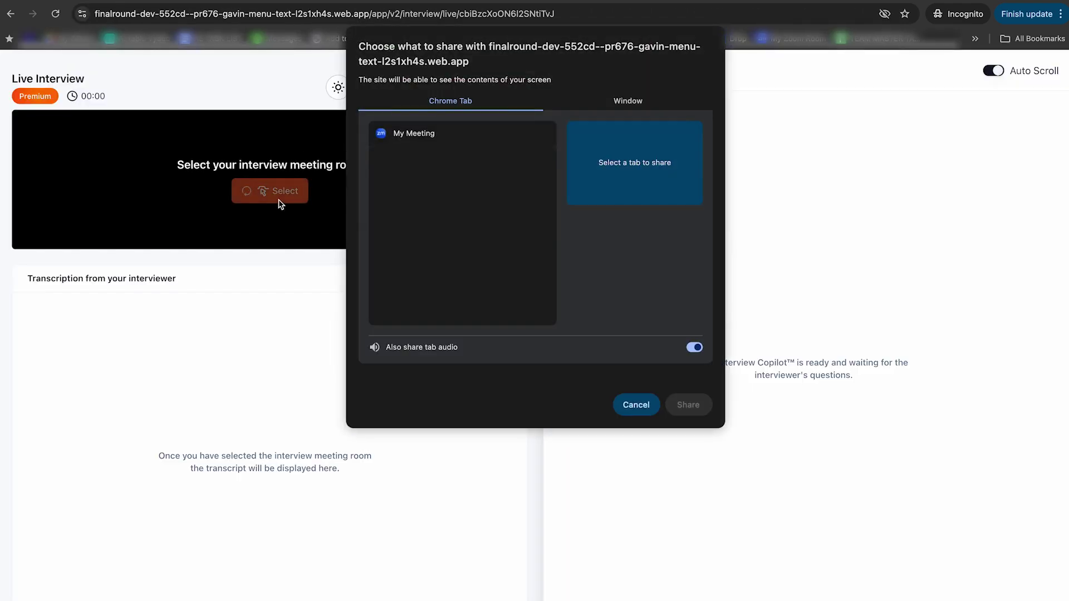
pyautogui.click(411, 136)
pyautogui.click(687, 404)
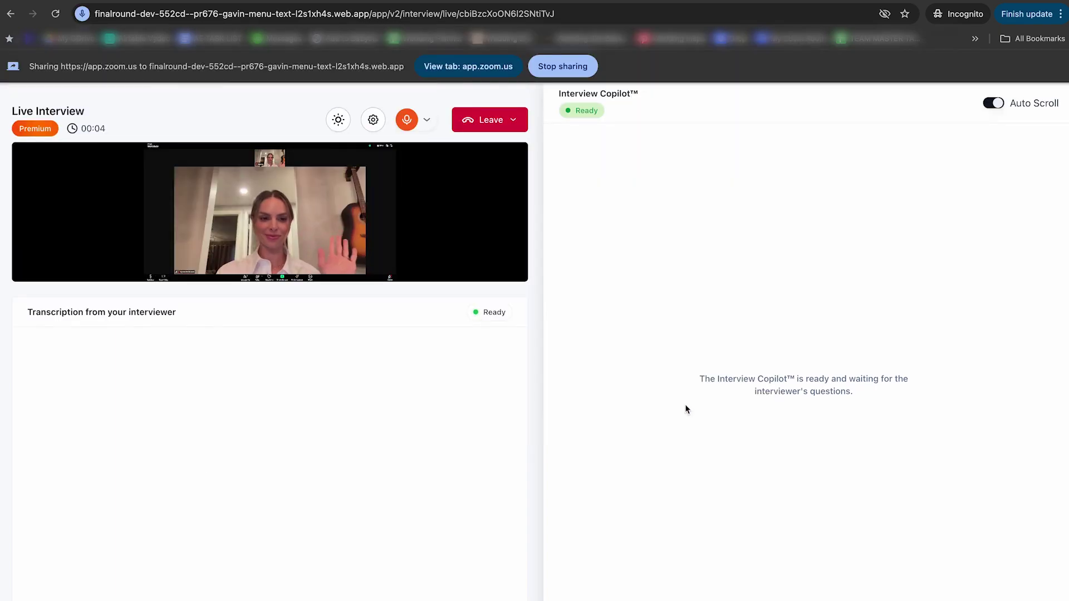
# Step: Load the pasted Google Meet link and ask to join the call
pyautogui.click(176, 17)
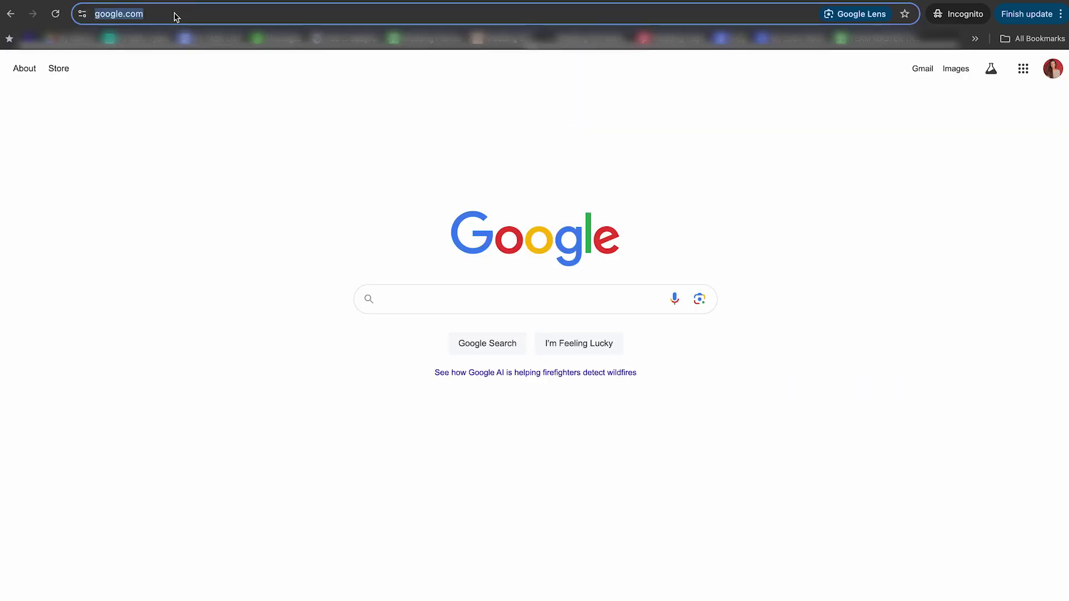
pyautogui.write('meet.google.com/jsz-rxrb-orw')
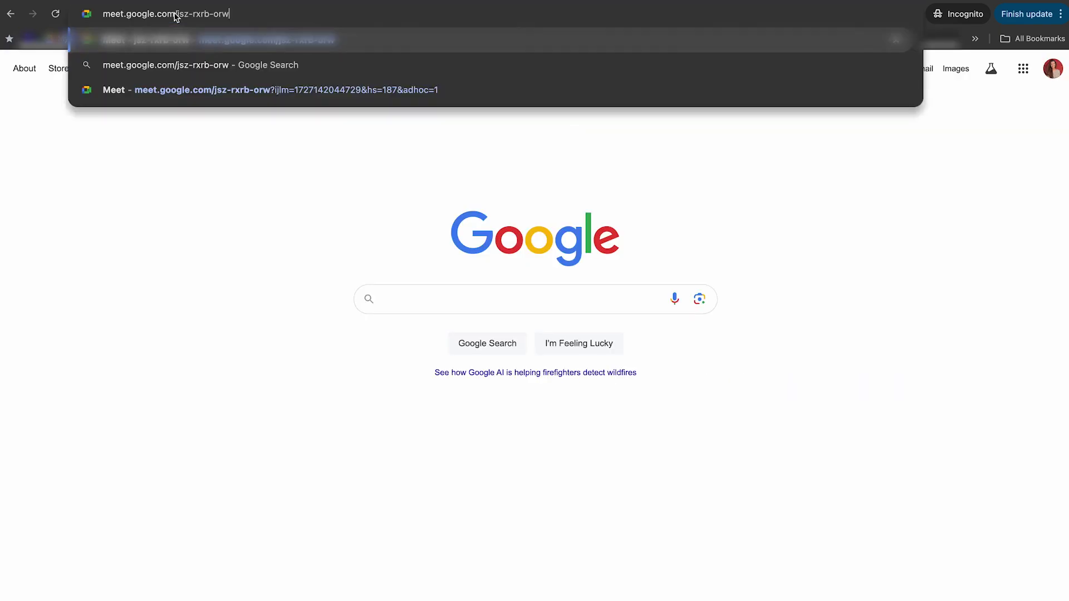
pyautogui.press('Return')
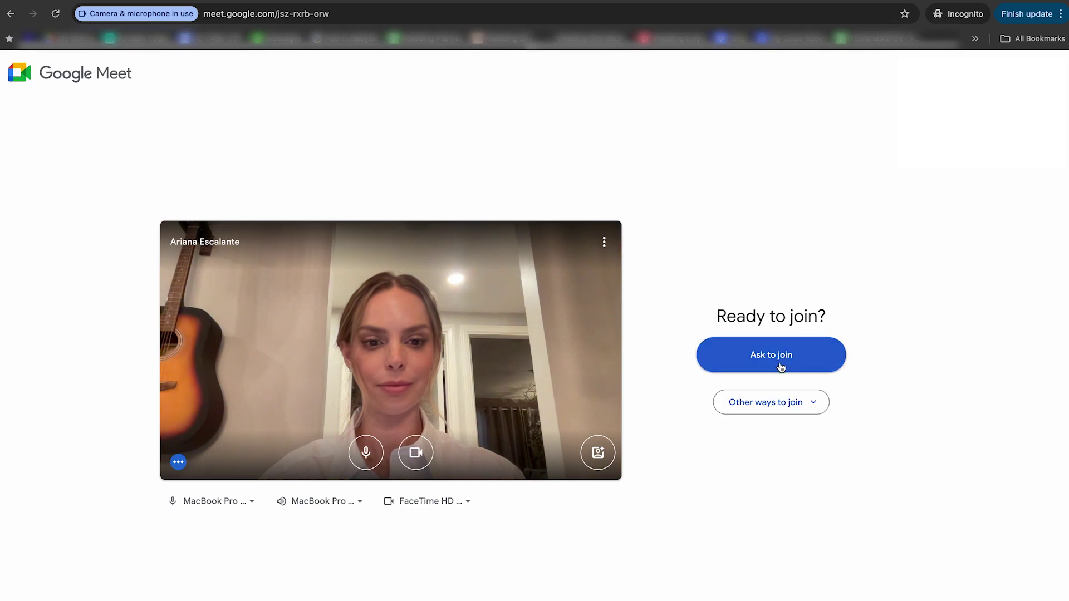
pyautogui.click(781, 366)
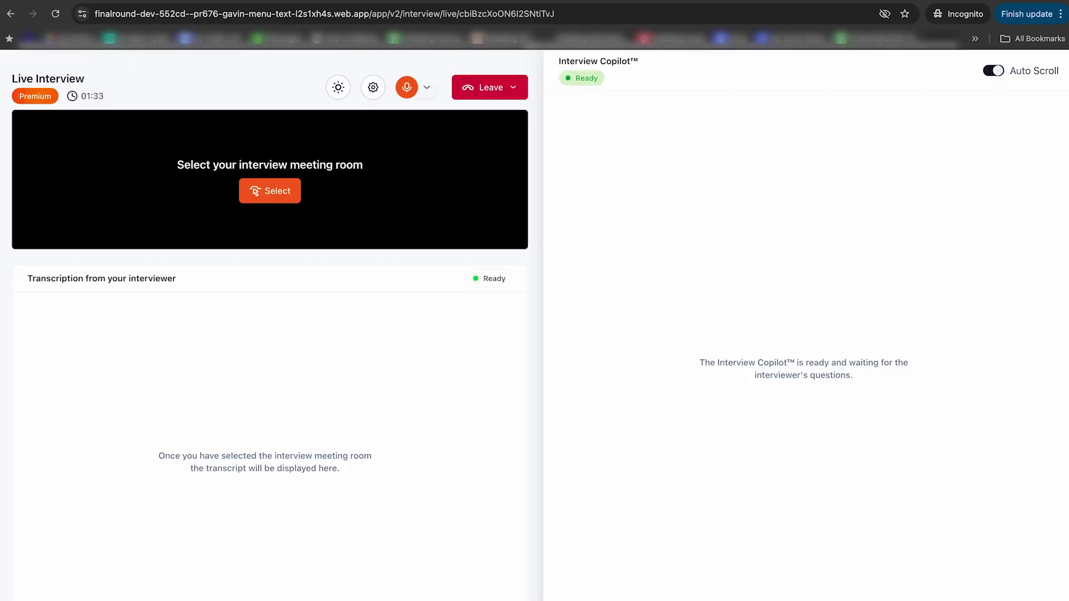
# Step: Share the Google Meet tab with the copilot
pyautogui.click(265, 195)
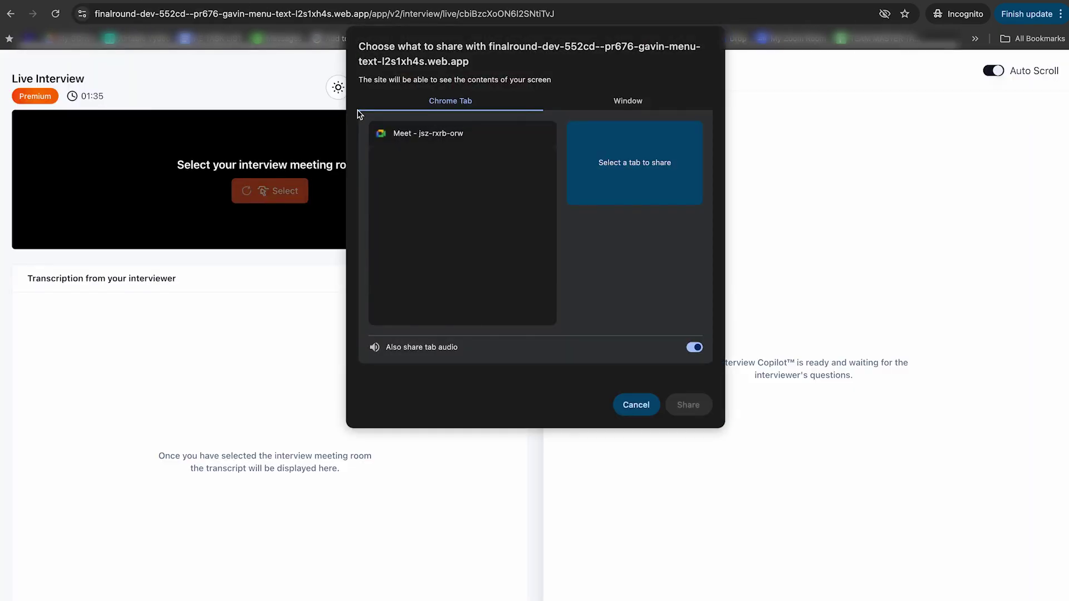
pyautogui.click(419, 135)
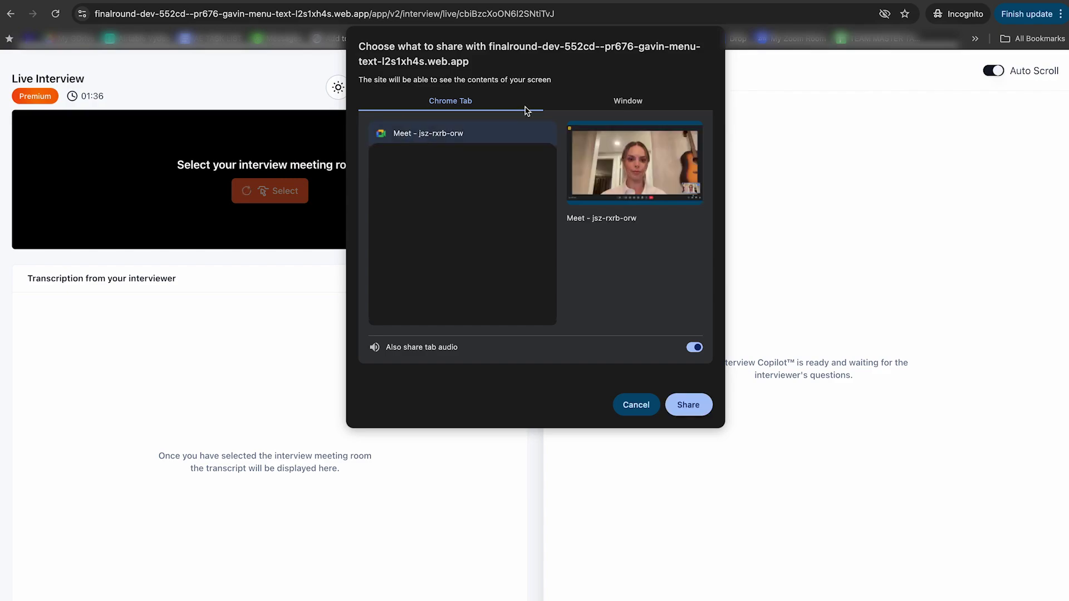
pyautogui.click(685, 405)
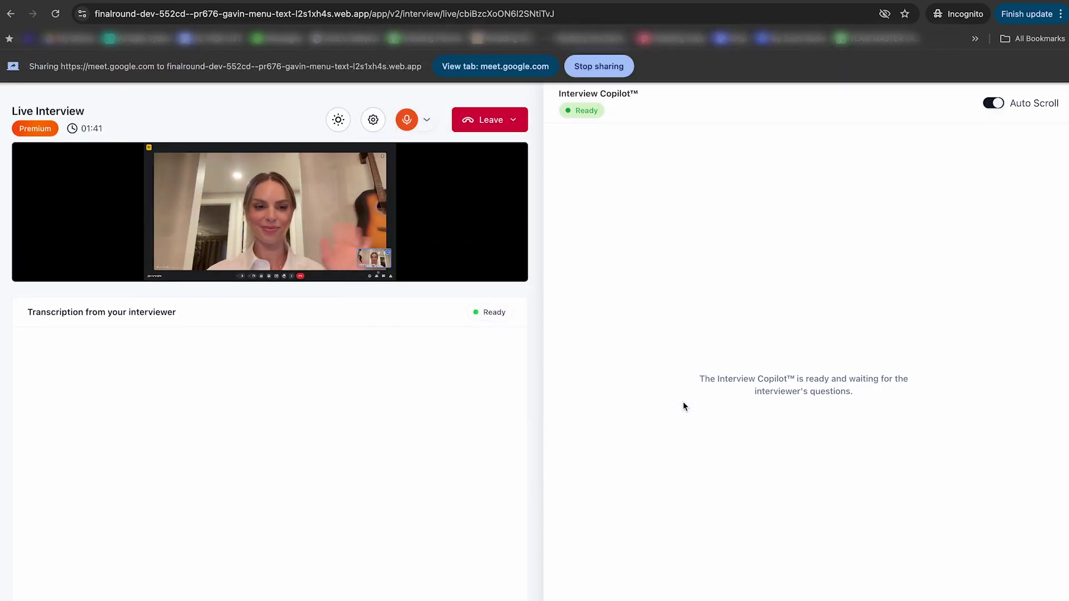
# Step: Load the pasted Teams meeting link and join it in the browser
pyautogui.click(158, 17)
pyautogui.hotkey('ctrl', 'v')
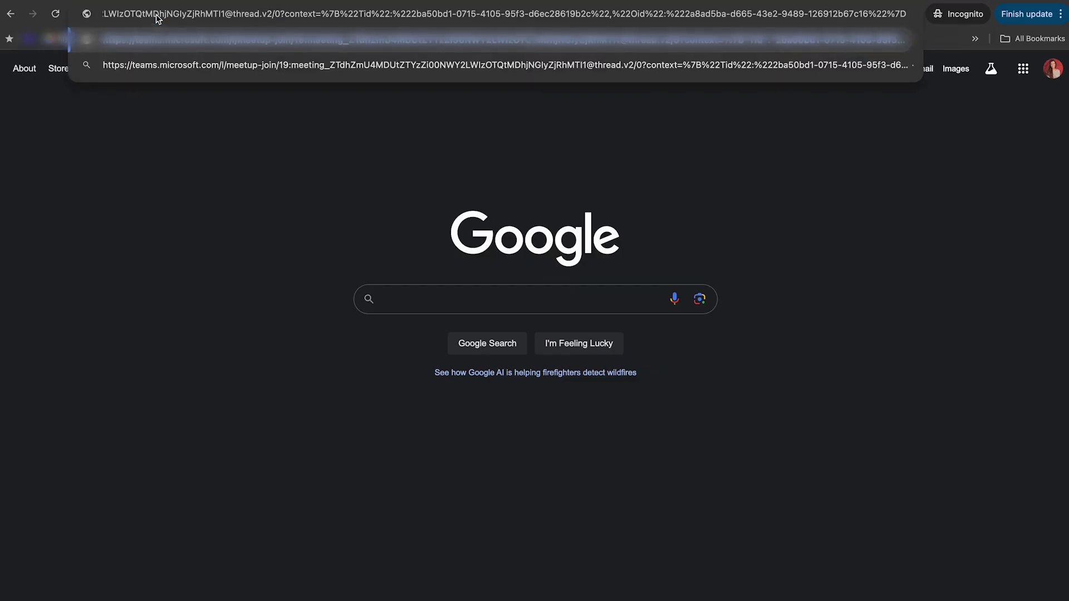
pyautogui.press('Return')
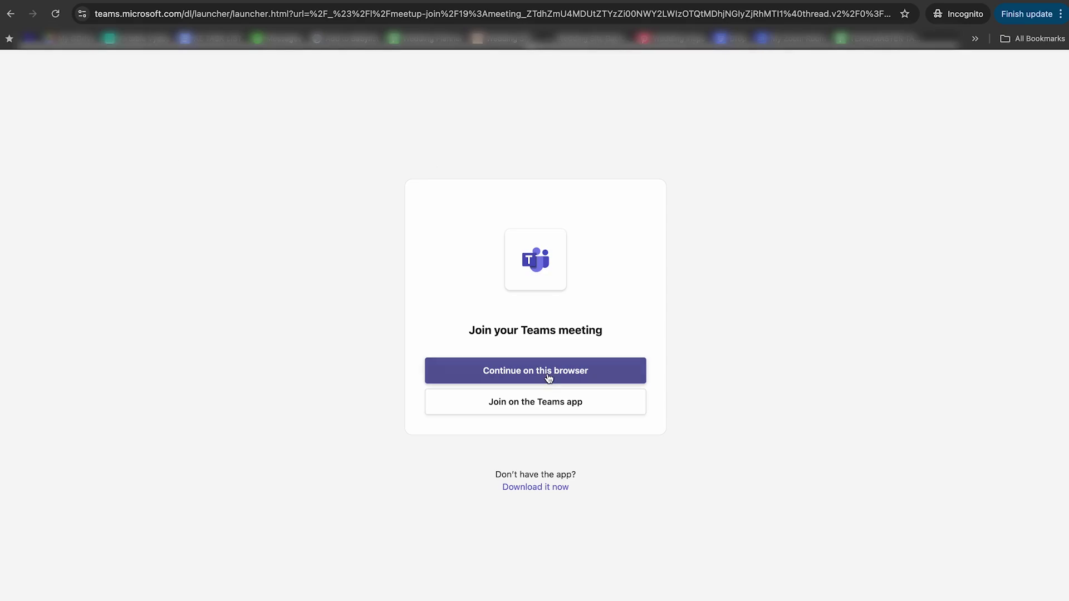
pyautogui.click(549, 378)
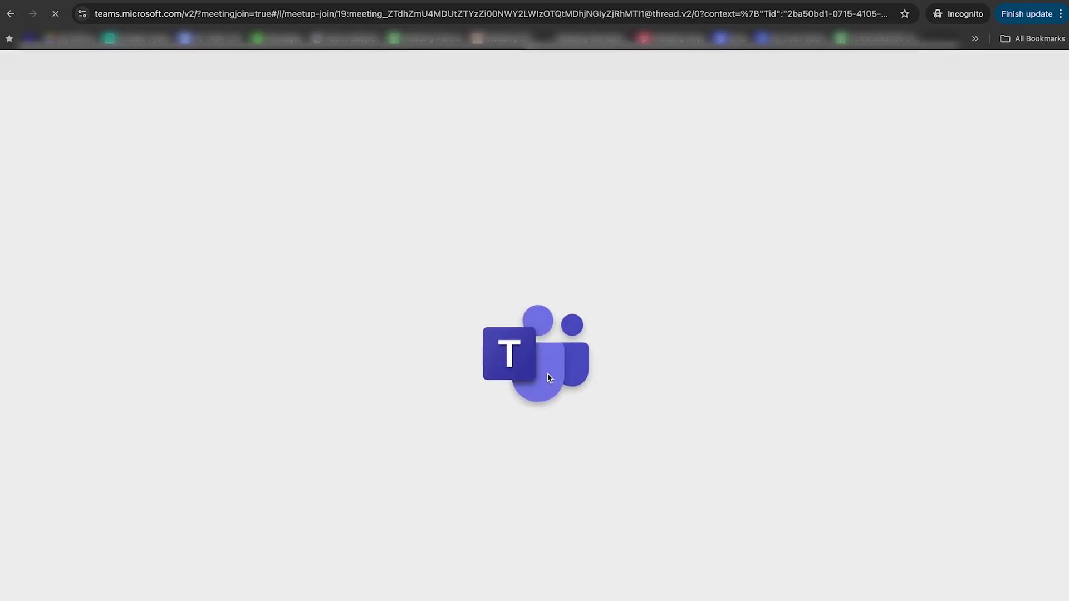
pyautogui.click(808, 508)
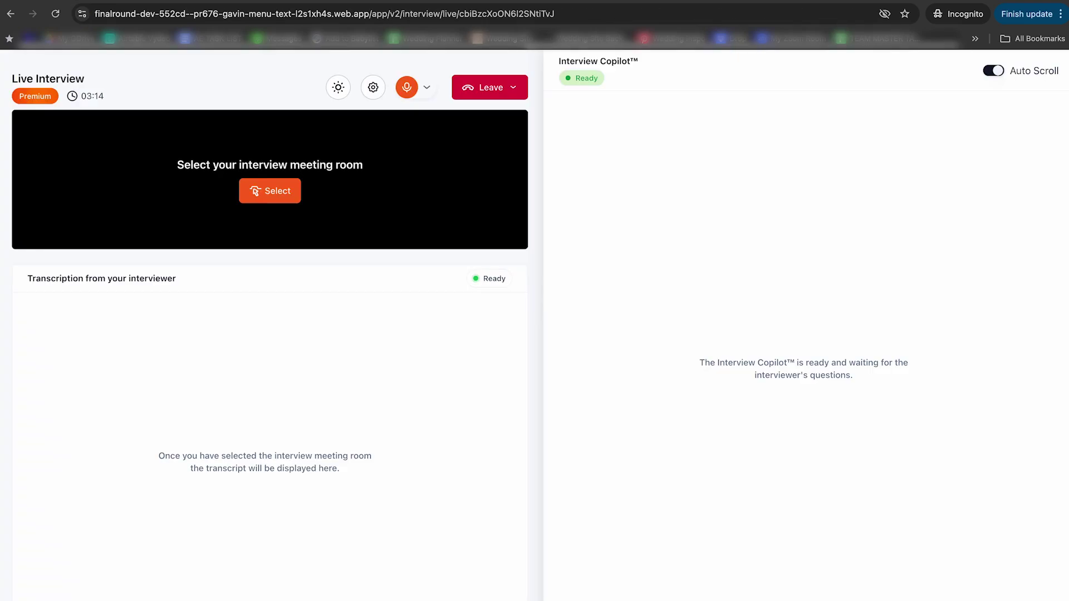
# Step: Share the Microsoft Teams meeting tab with the copilot
pyautogui.click(277, 192)
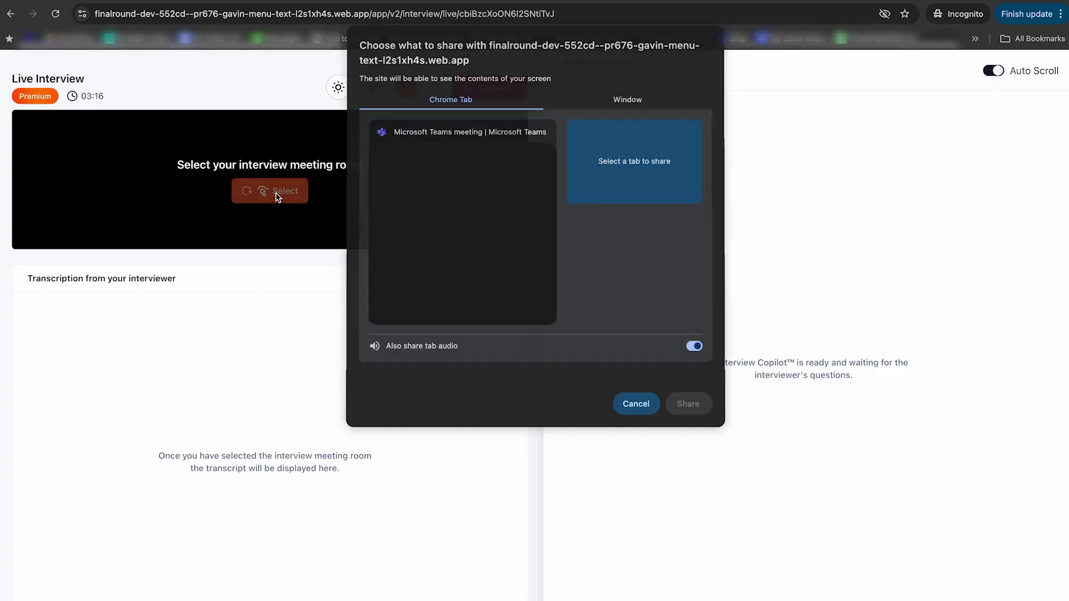
pyautogui.click(404, 137)
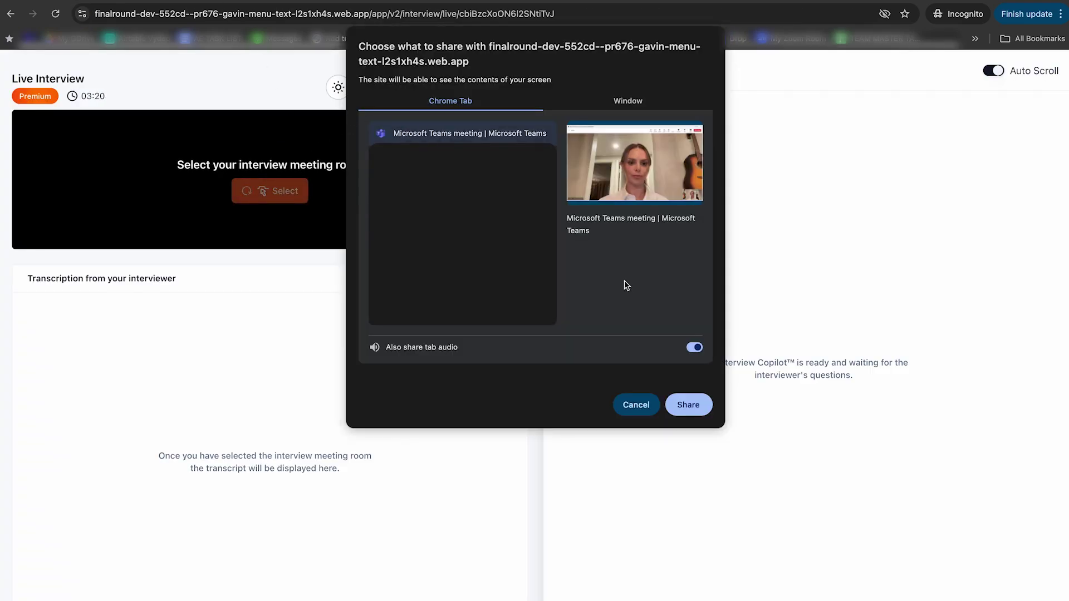
pyautogui.click(680, 402)
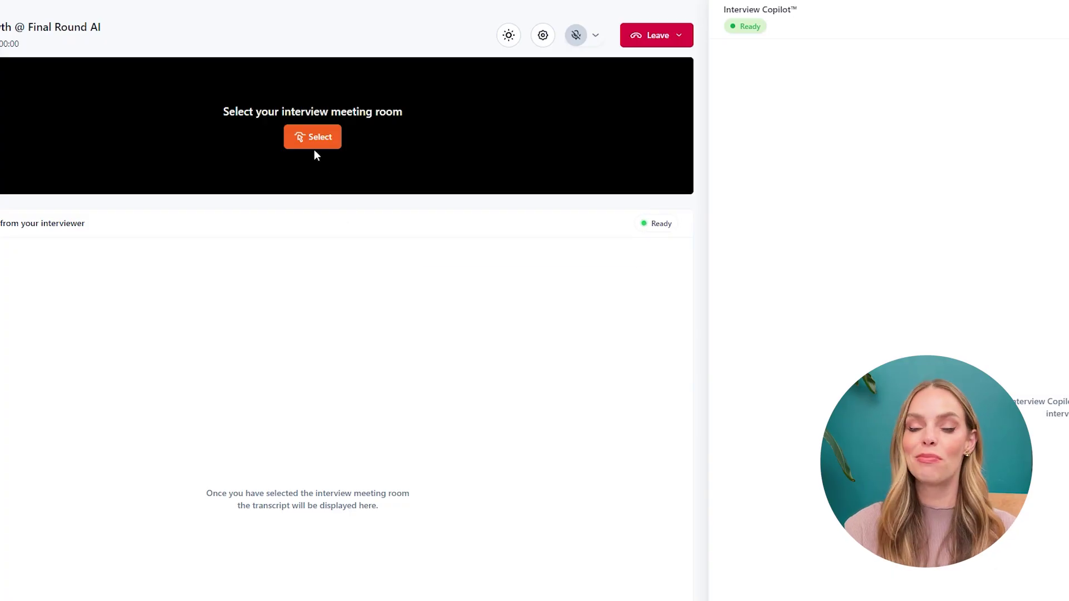
# Step: In the share picker, select the Entire screen thumbnail with Also share system audio on
pyautogui.click(308, 136)
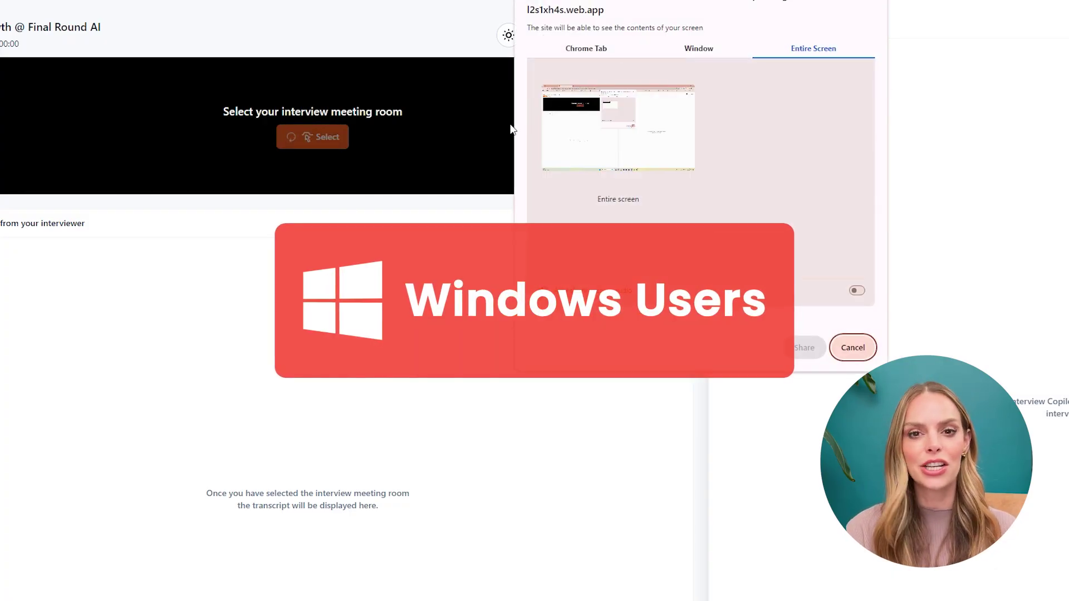
pyautogui.click(590, 53)
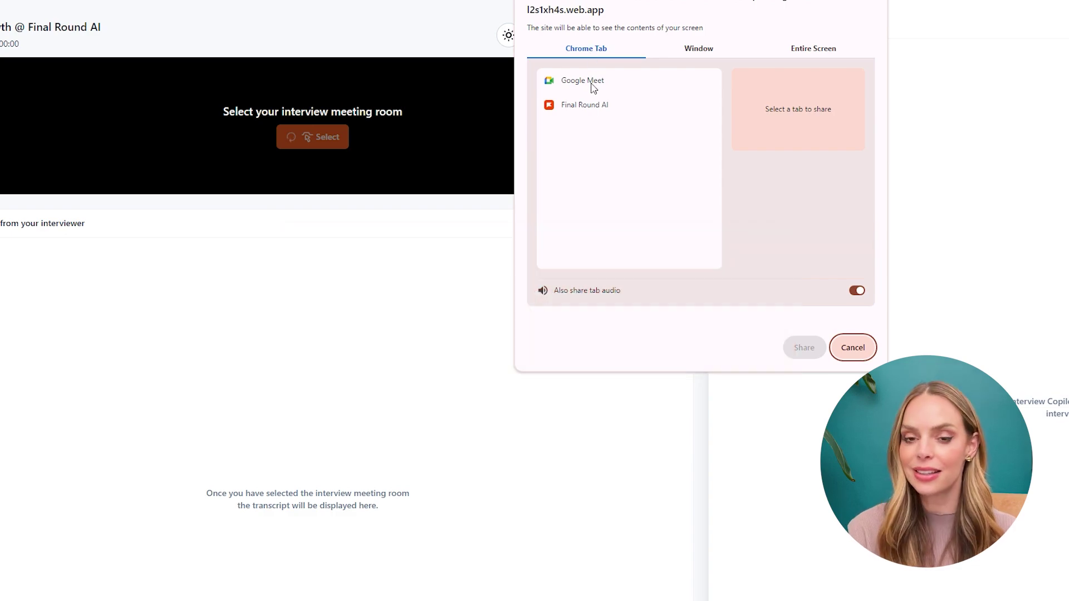
pyautogui.click(593, 84)
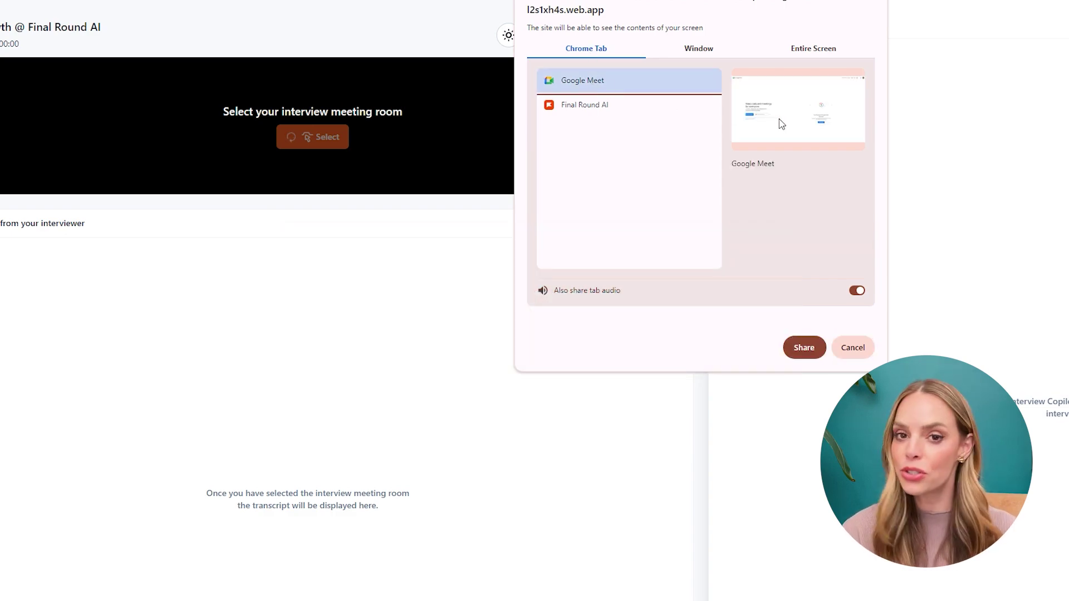
pyautogui.click(810, 53)
pyautogui.click(675, 144)
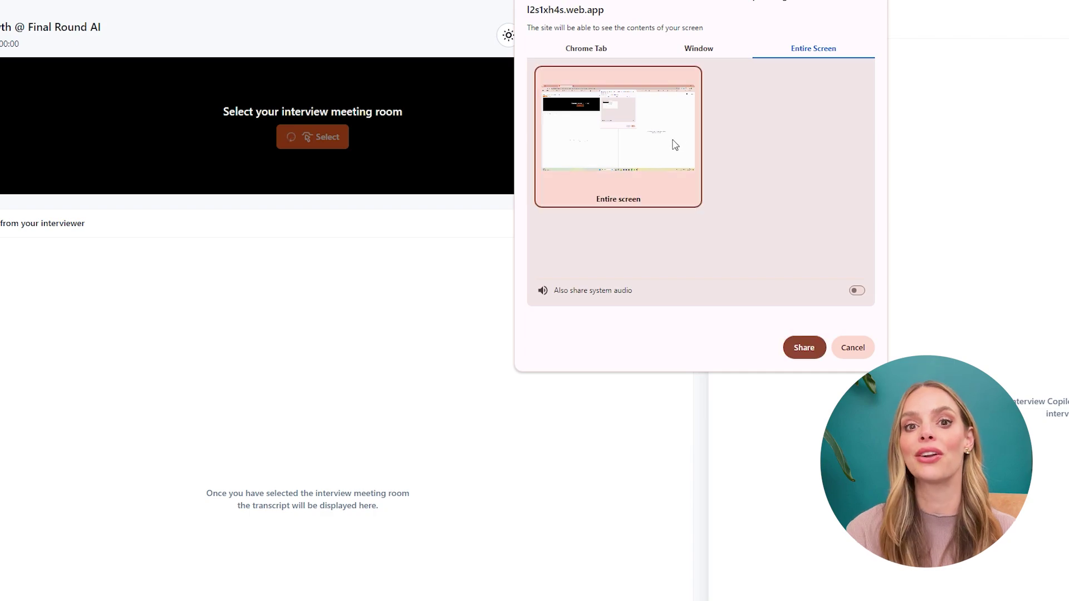
pyautogui.click(857, 291)
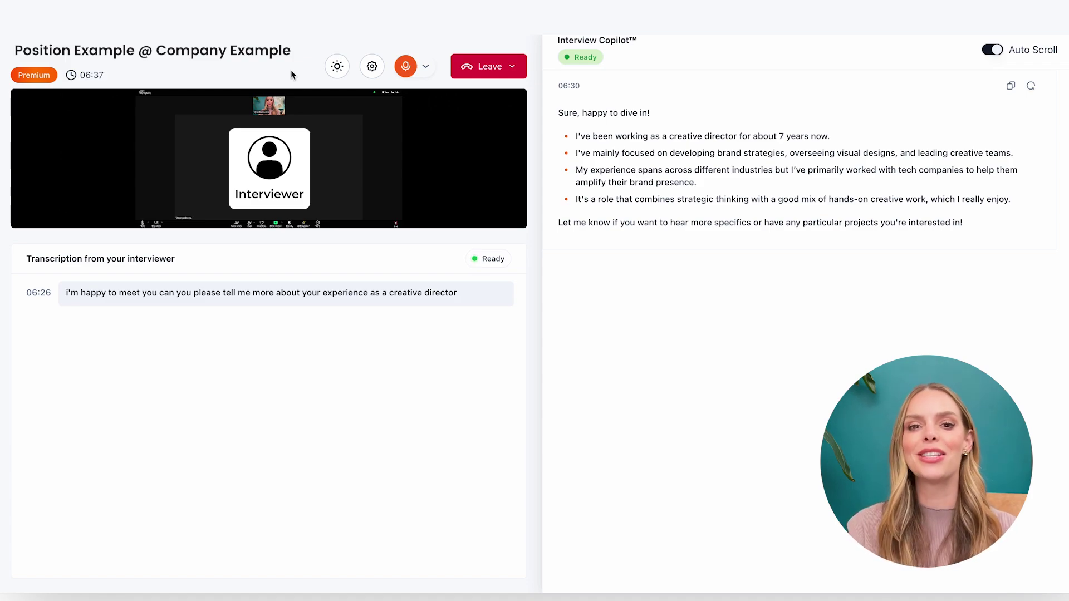
# Step: Open copilot settings and scroll through verbosity, transcription delay, performance and STAR mode options
pyautogui.moveTo(296, 121)
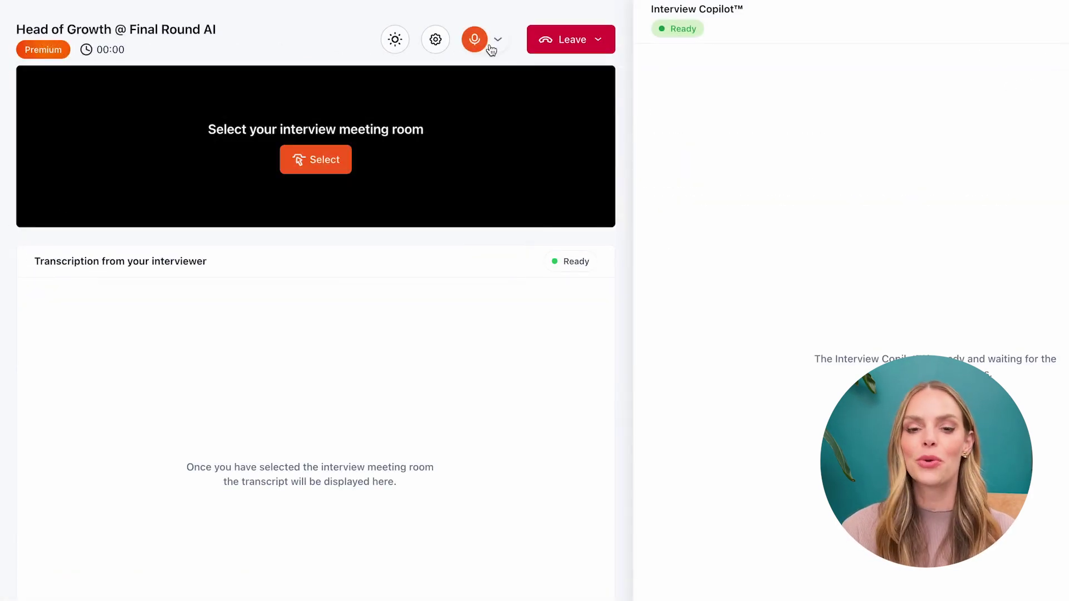
pyautogui.click(436, 40)
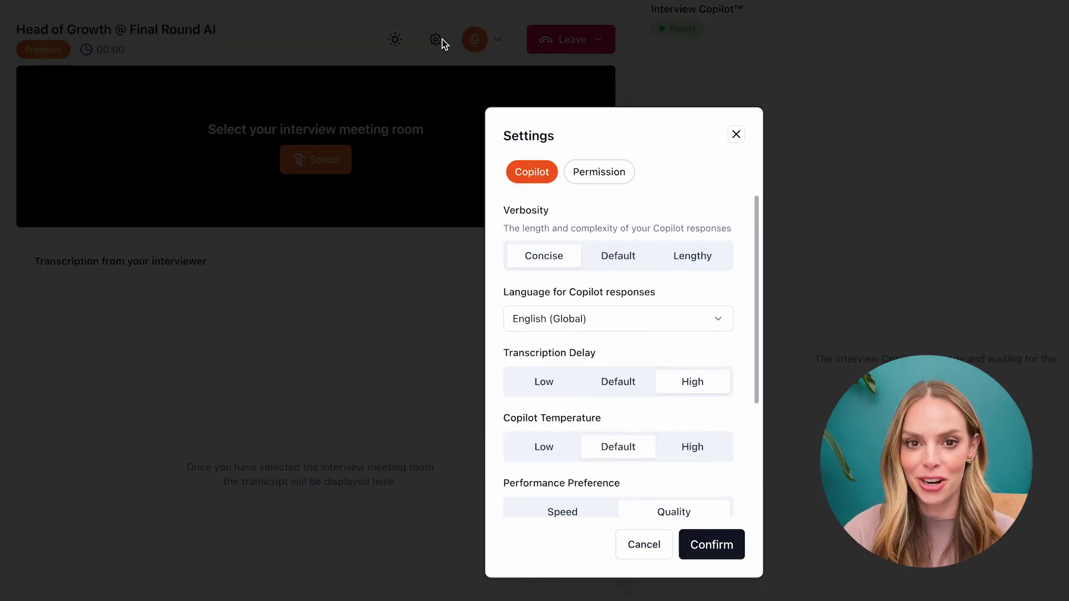
pyautogui.scroll(-5, 674, 203)
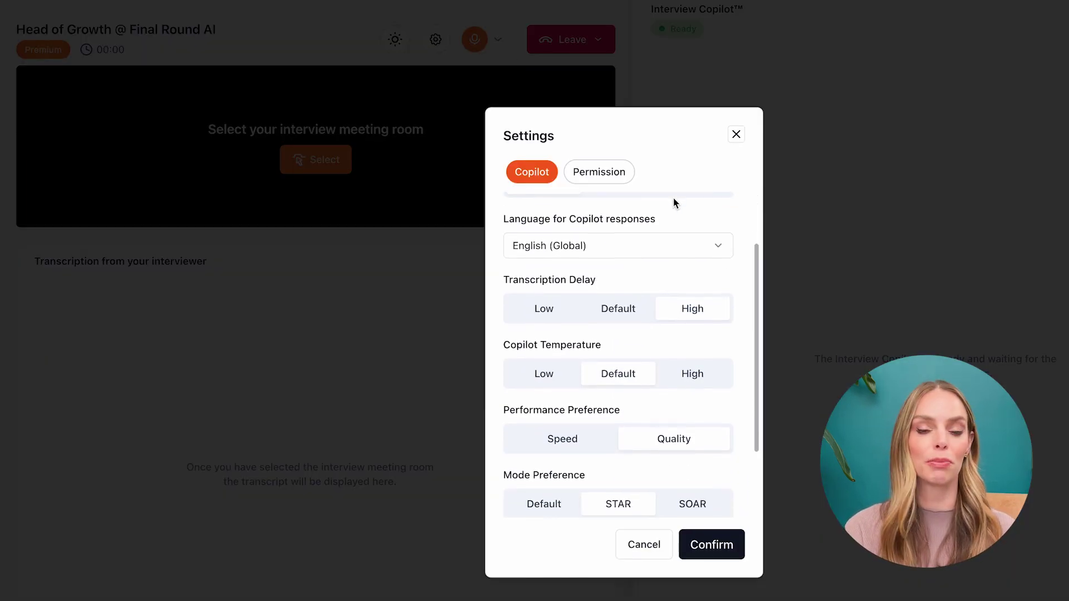
pyautogui.scroll(-1, 674, 203)
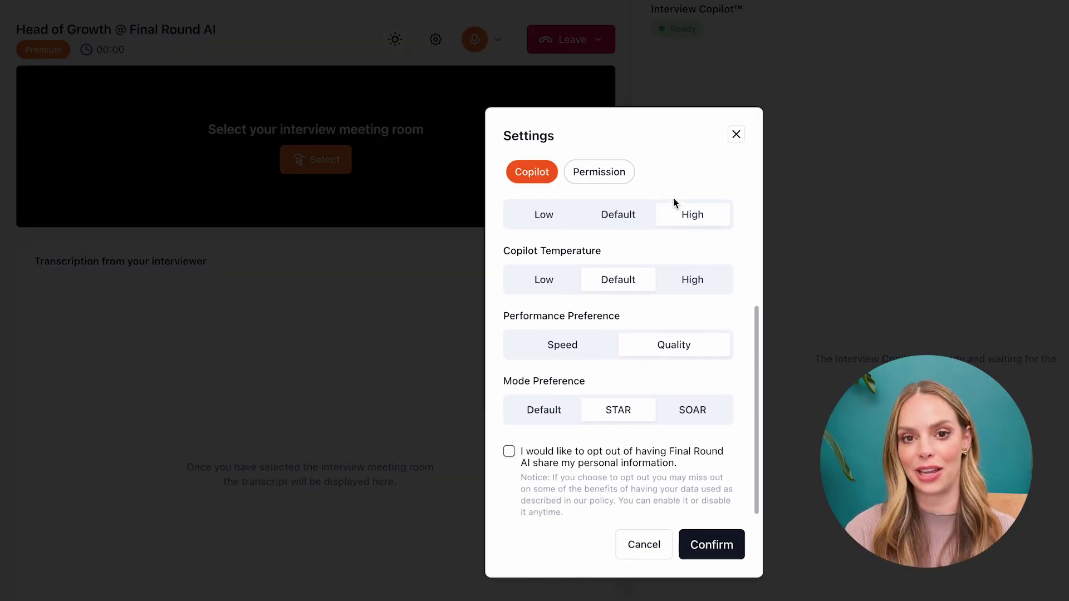